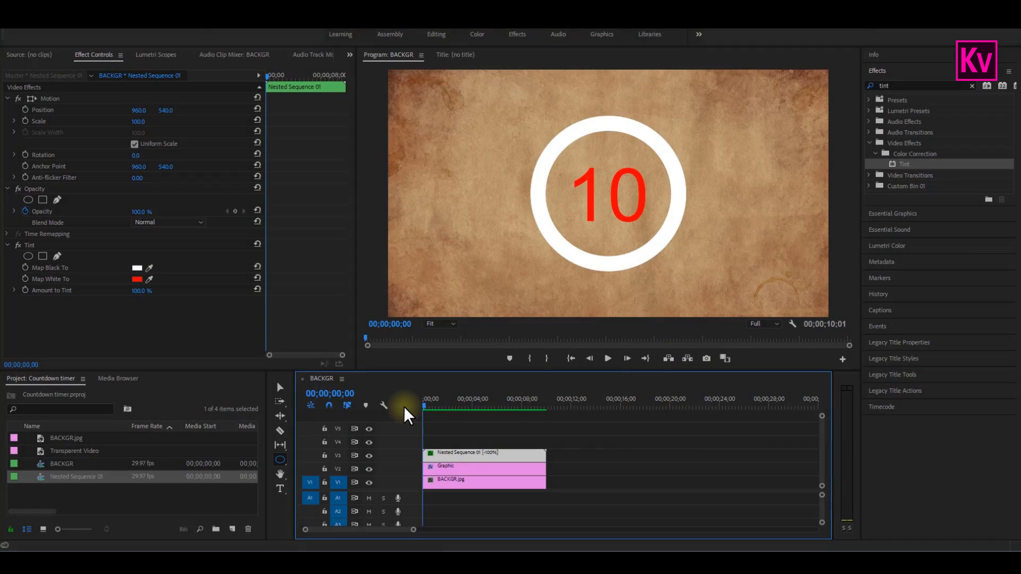
- Play back the finished countdown to preview the ring wipe and red numbers
{"action": "key", "text": "space"}
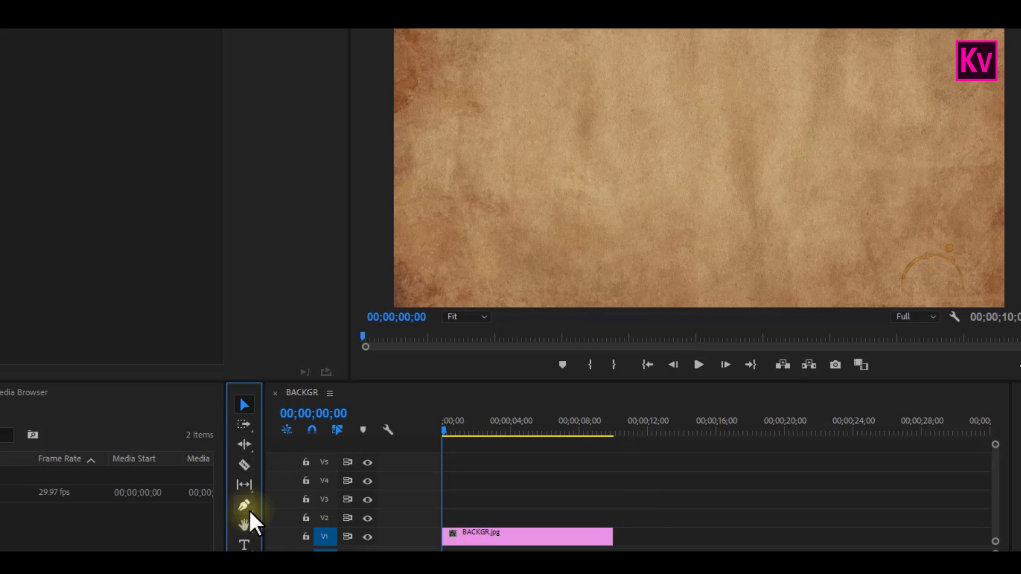
- Draw a large, even grey circle with the Ellipse Tool over the paper background
{"action": "left_click", "coordinate": [248, 508]}
{"action": "left_click", "coordinate": [276, 537]}
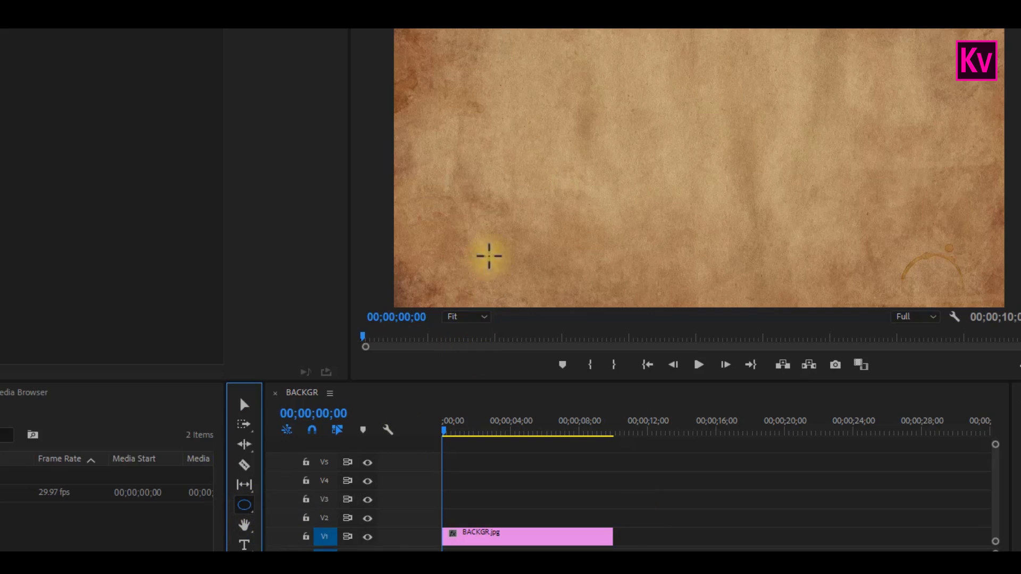
{"action": "left_click_drag", "start_coordinate": [588, 64], "coordinate": [629, 112]}
{"action": "left_click_drag", "start_coordinate": [683, 157], "coordinate": [789, 226]}
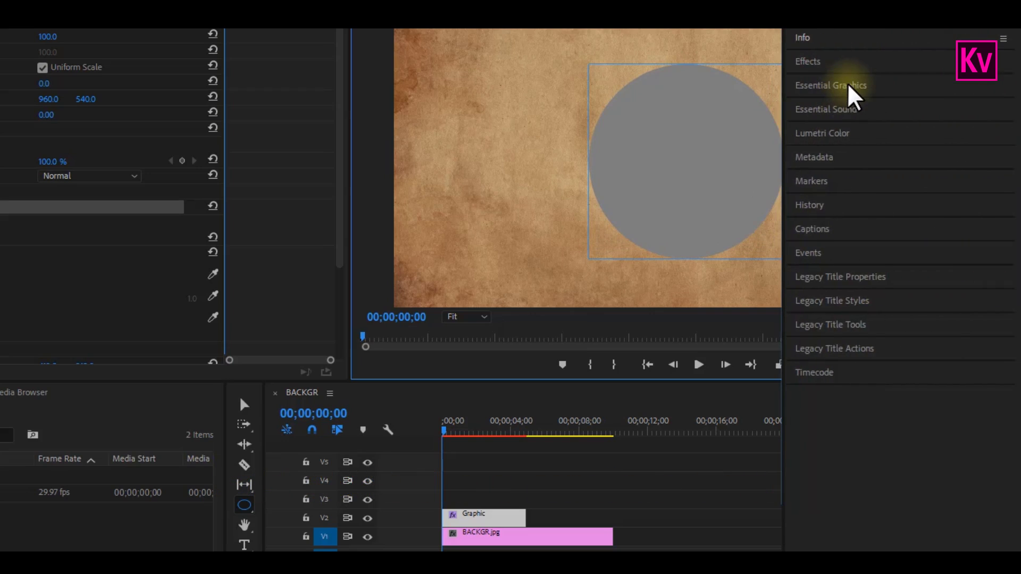
- Centre the circle in the frame and replace its fill with a 66-width stroke
{"action": "left_click", "coordinate": [849, 86]}
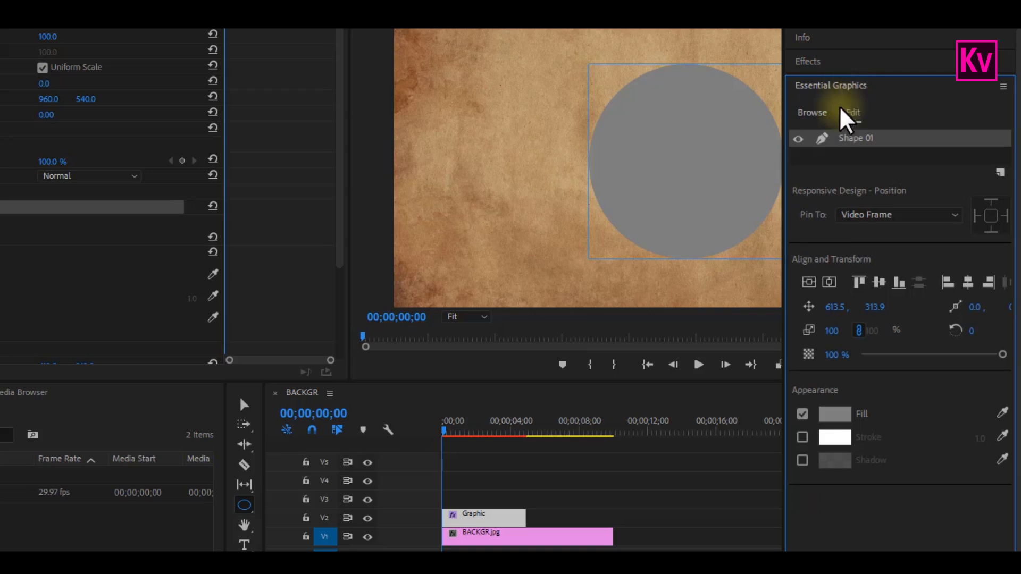
{"action": "left_click", "coordinate": [828, 284]}
{"action": "left_click", "coordinate": [829, 283]}
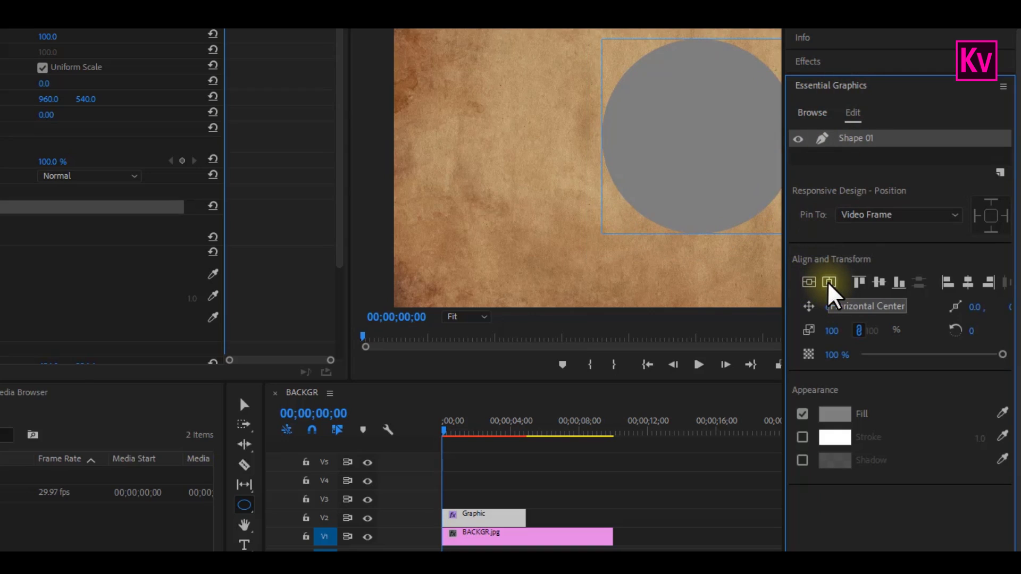
{"action": "left_click", "coordinate": [803, 414]}
{"action": "left_click", "coordinate": [802, 437]}
{"action": "mouse_move", "coordinate": [975, 437]}
{"action": "left_mouse_down"}
{"action": "mouse_move", "coordinate": [1009, 436]}
{"action": "mouse_move", "coordinate": [965, 440]}
{"action": "left_mouse_up"}
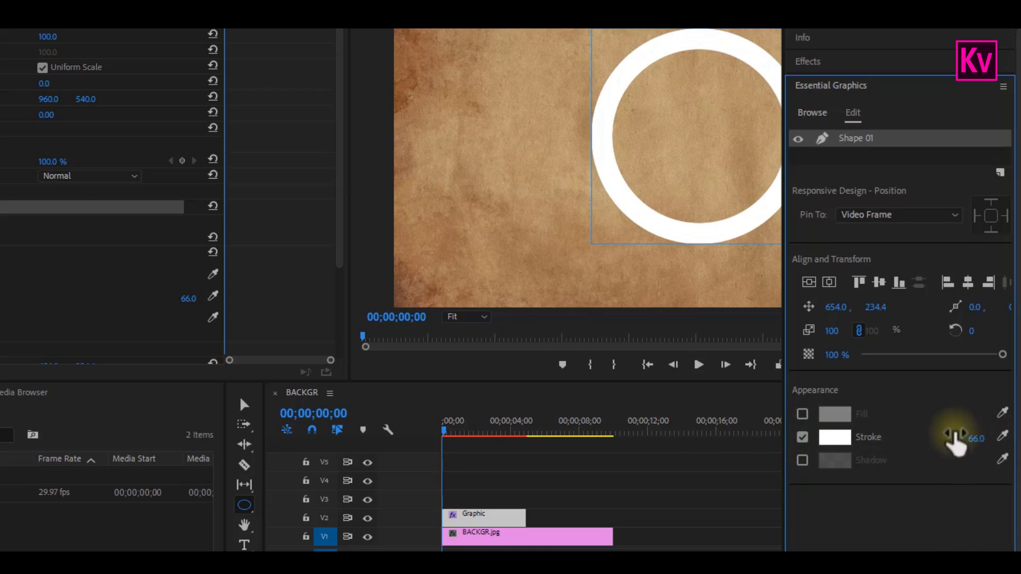
- Make the ring's stroke white and extend its clip to the background's length
{"action": "left_click", "coordinate": [842, 439]}
{"action": "left_click", "coordinate": [577, 349]}
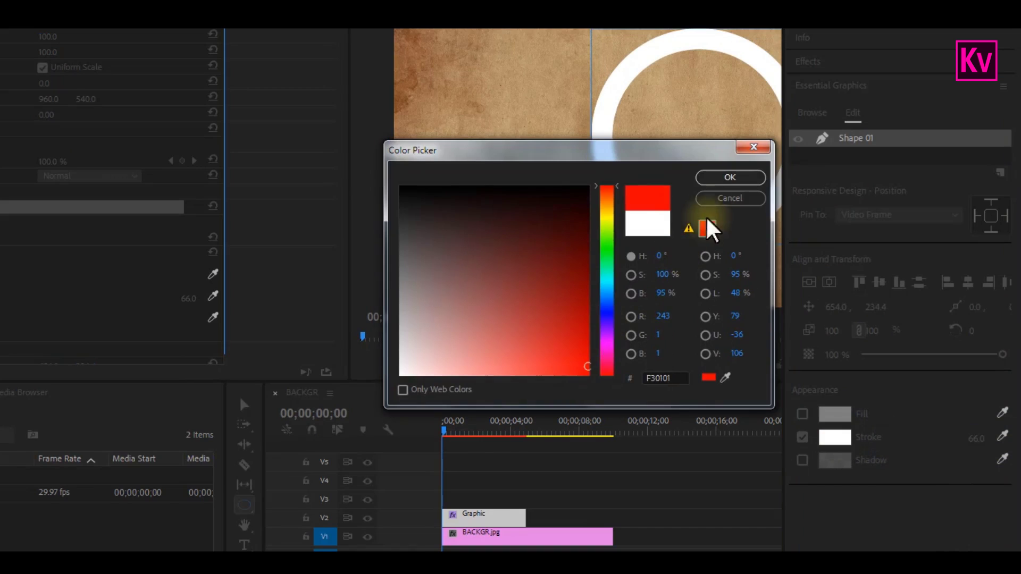
{"action": "left_click", "coordinate": [726, 178]}
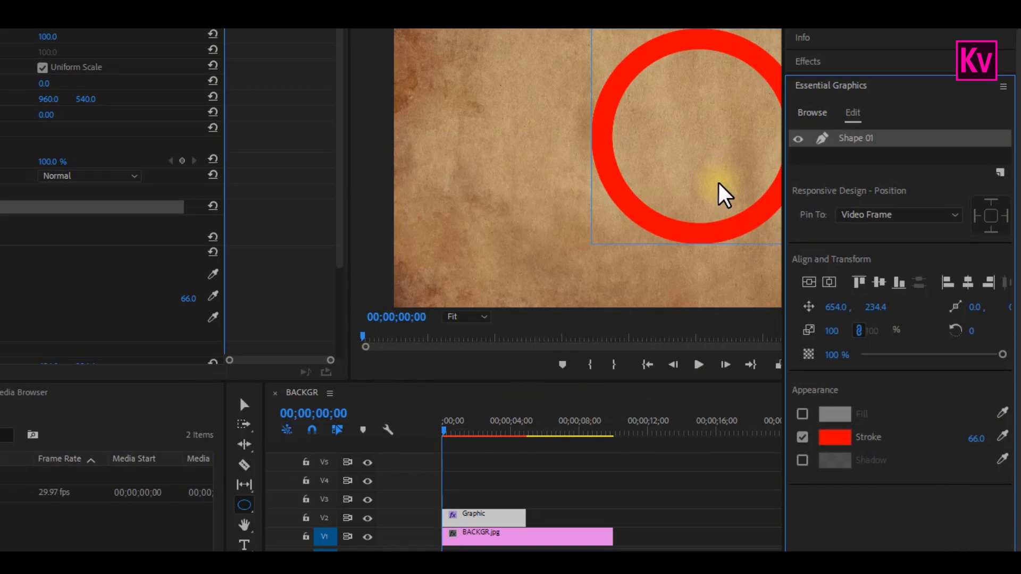
{"action": "left_click", "coordinate": [835, 437]}
{"action": "left_click", "coordinate": [717, 178]}
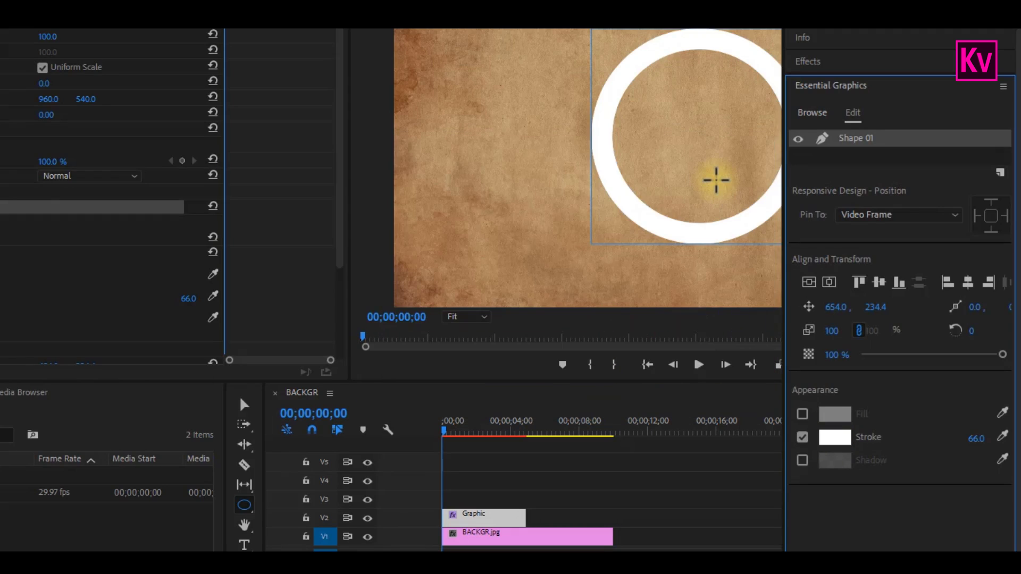
{"action": "left_click_drag", "start_coordinate": [524, 517], "coordinate": [604, 515]}
- Search the effects for 'RADI' and apply Radial Wipe to the ring's Graphic clip
{"action": "left_click", "coordinate": [814, 61]}
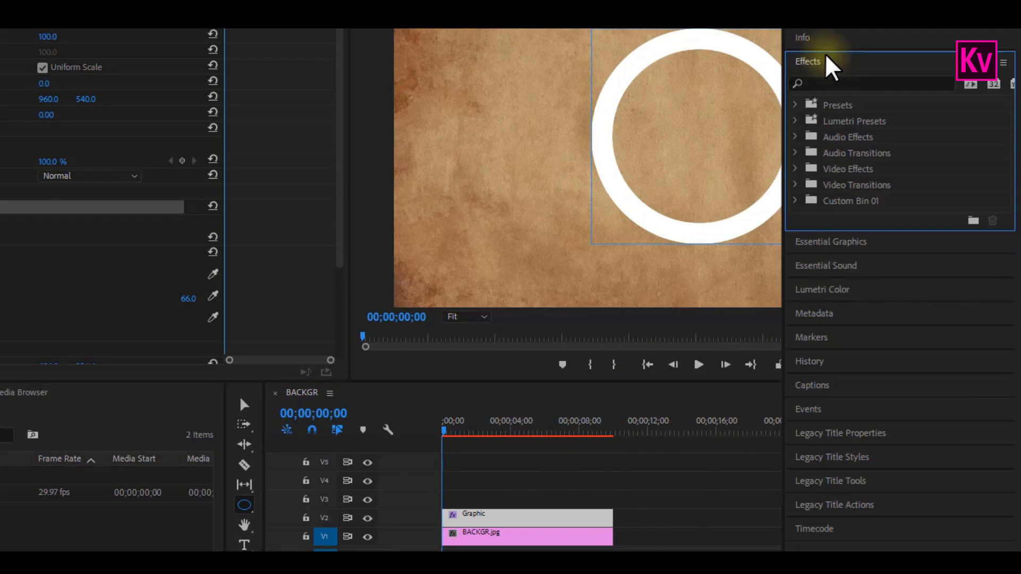
{"action": "left_click", "coordinate": [834, 83]}
{"action": "type", "text": "RADIAL"}
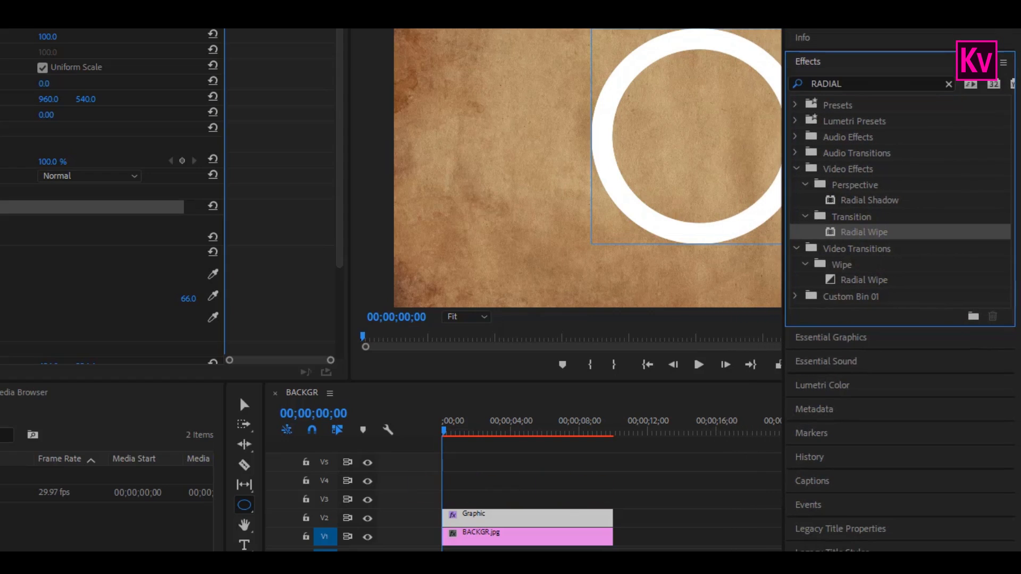
{"action": "left_click", "coordinate": [478, 519]}
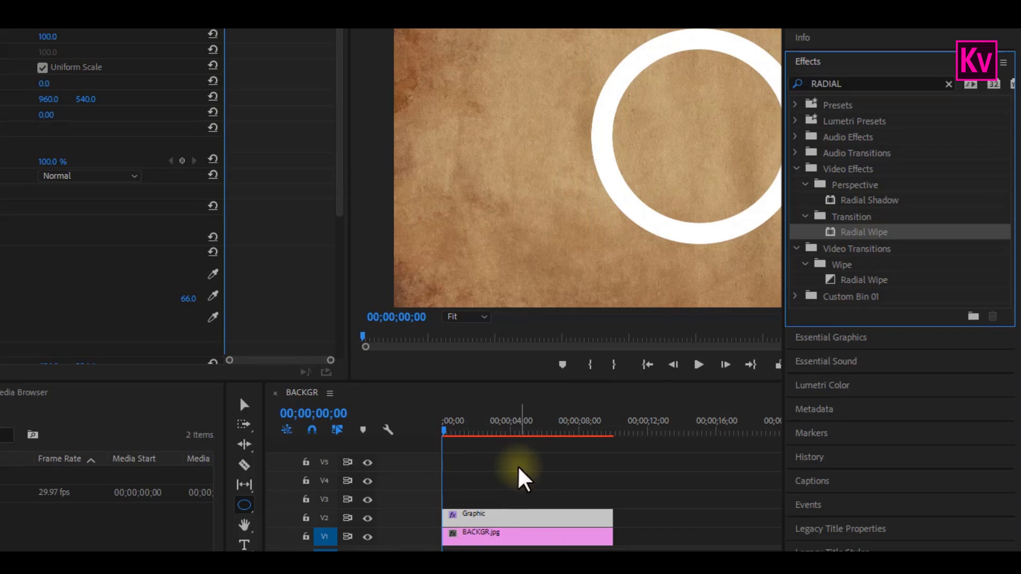
{"action": "left_click_drag", "start_coordinate": [337, 177], "coordinate": [337, 329]}
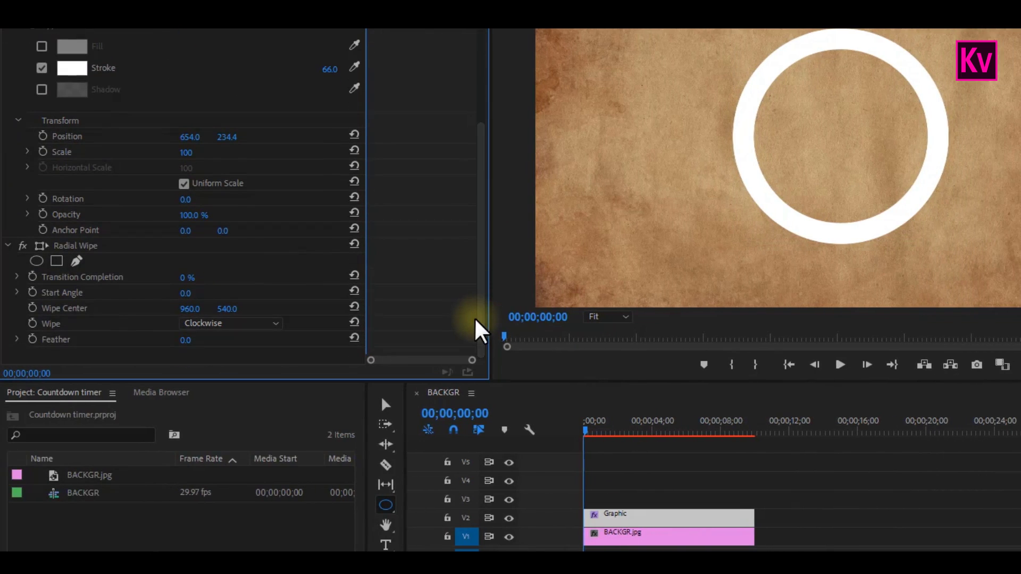
- Keyframe Radial Wipe Transition Completion from 0% at the start to 100% around 2;15
{"action": "left_click", "coordinate": [32, 277]}
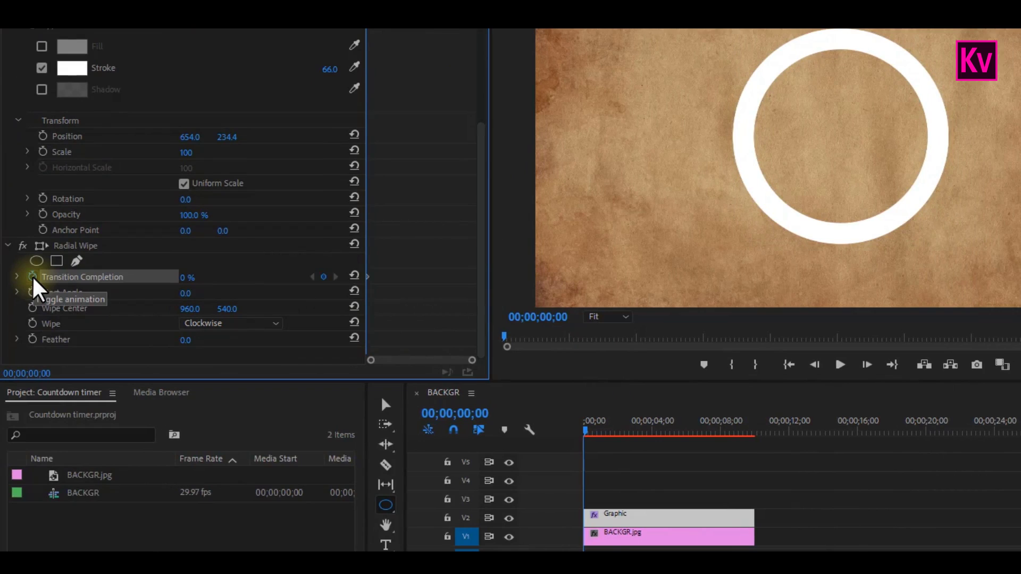
{"action": "key", "text": "space"}
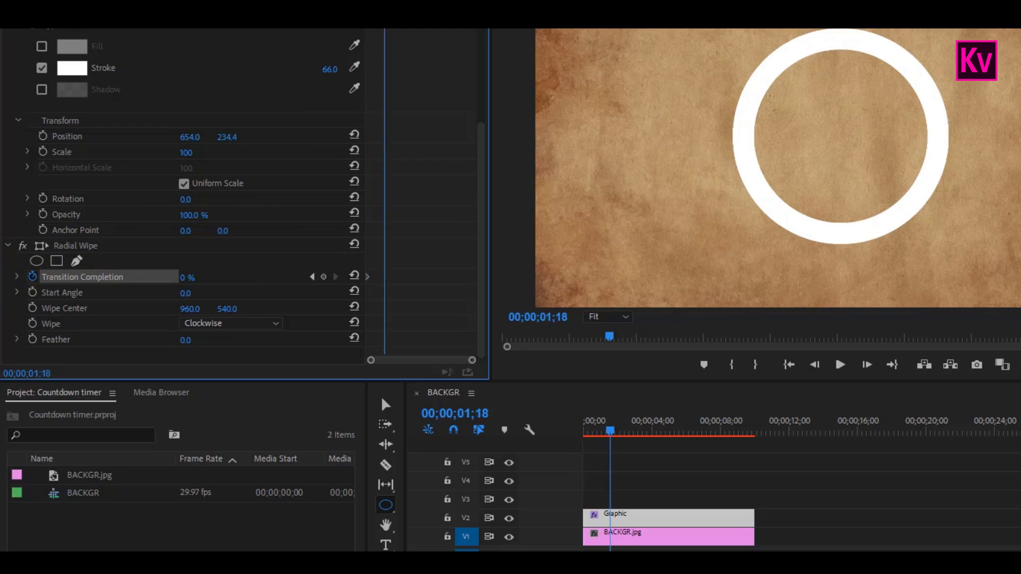
{"action": "left_click_drag", "start_coordinate": [185, 279], "coordinate": [303, 290]}
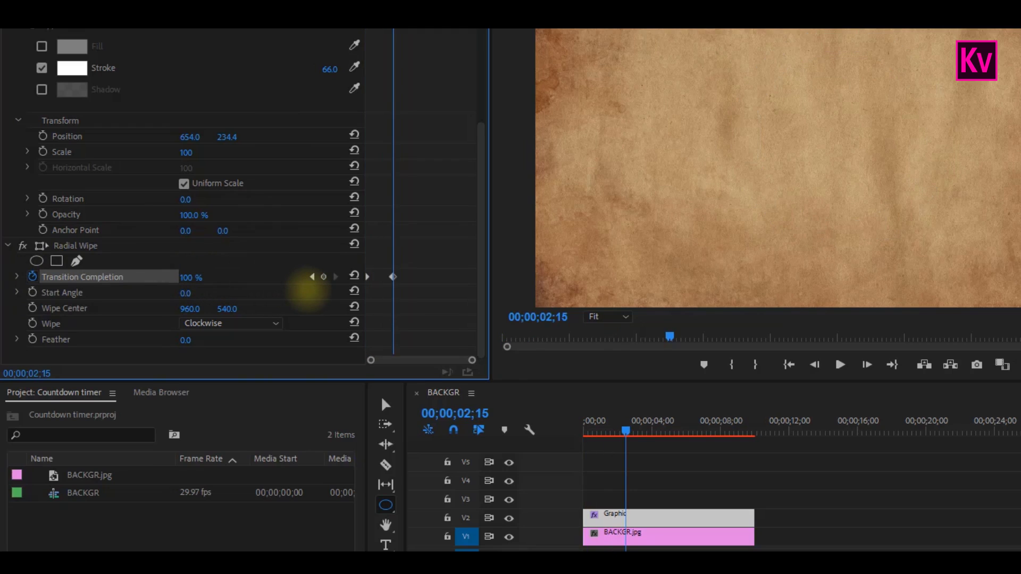
{"action": "left_click_drag", "start_coordinate": [394, 280], "coordinate": [479, 292]}
- Apply Ease In to the end keyframe and Ease Out to the first, then play
{"action": "right_click", "coordinate": [475, 278]}
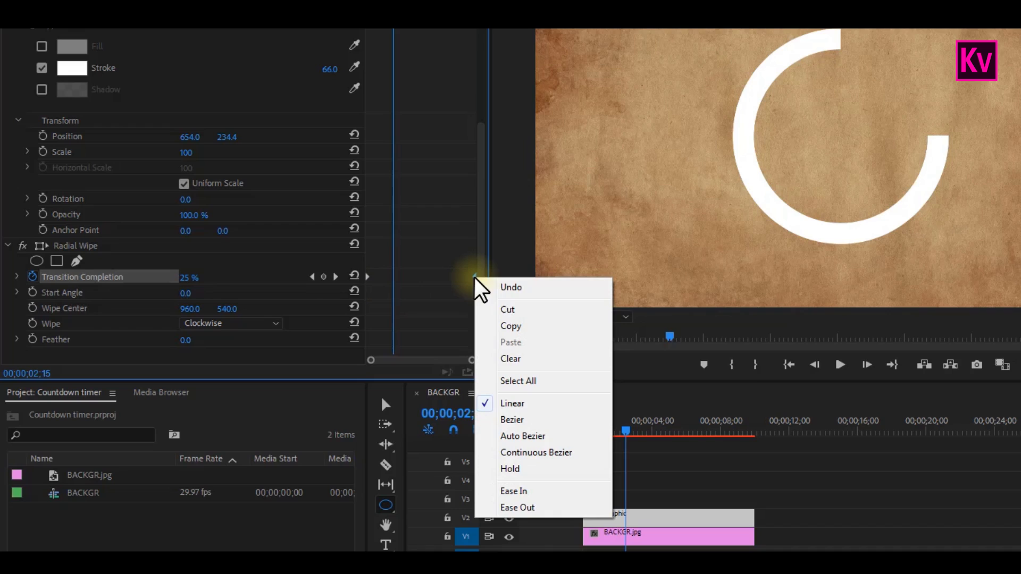
{"action": "left_click", "coordinate": [527, 491]}
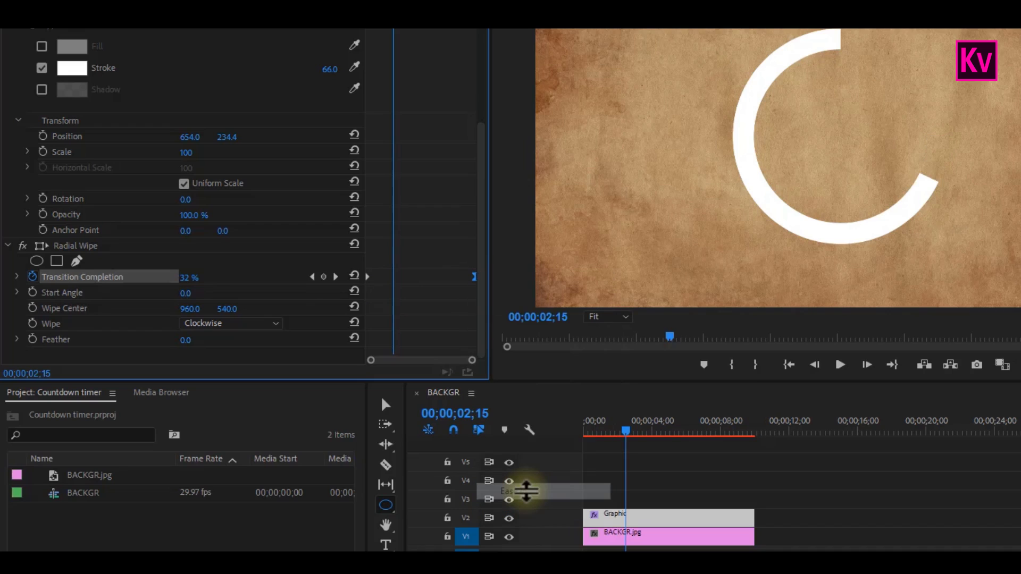
{"action": "right_click", "coordinate": [368, 277]}
{"action": "left_click", "coordinate": [411, 507]}
{"action": "key", "text": "space"}
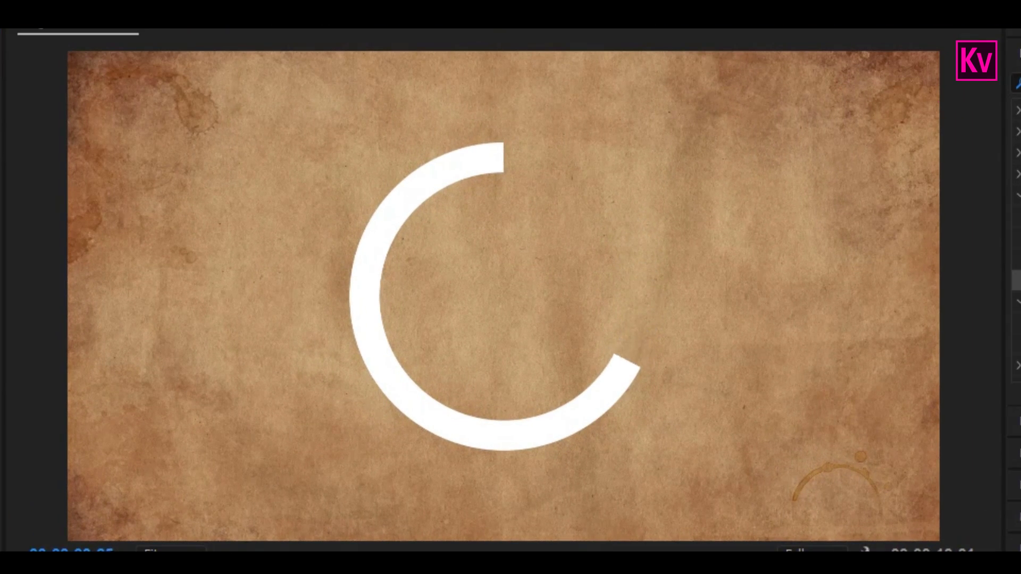
- Stop the ring wipe preview playback
{"action": "left_click", "coordinate": [410, 412]}
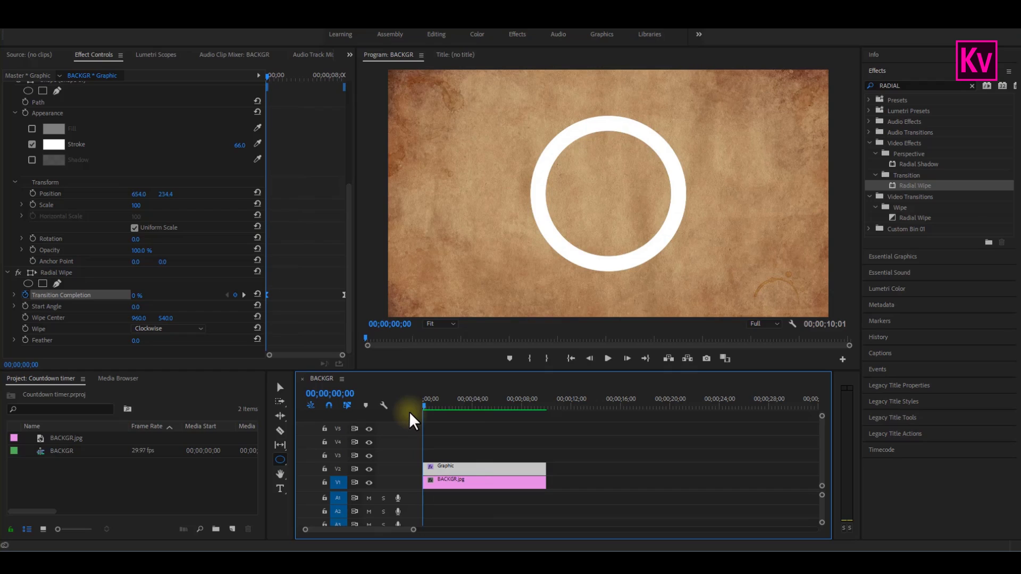
- Create a 1920×1080 Transparent Video, place it on V3, and extend it toward 00;00;10;01
{"action": "left_click", "coordinate": [232, 529]}
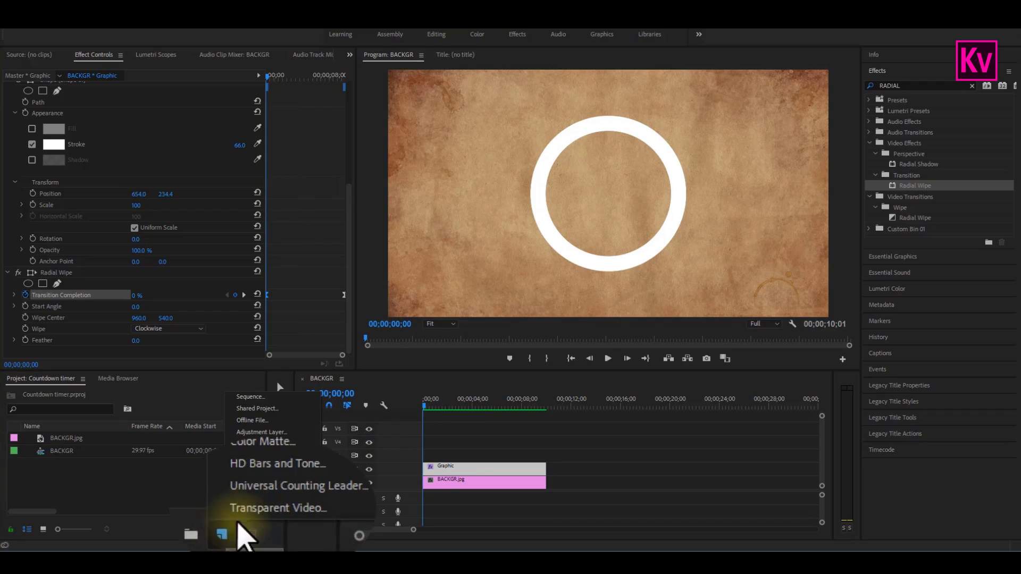
{"action": "left_click", "coordinate": [263, 510]}
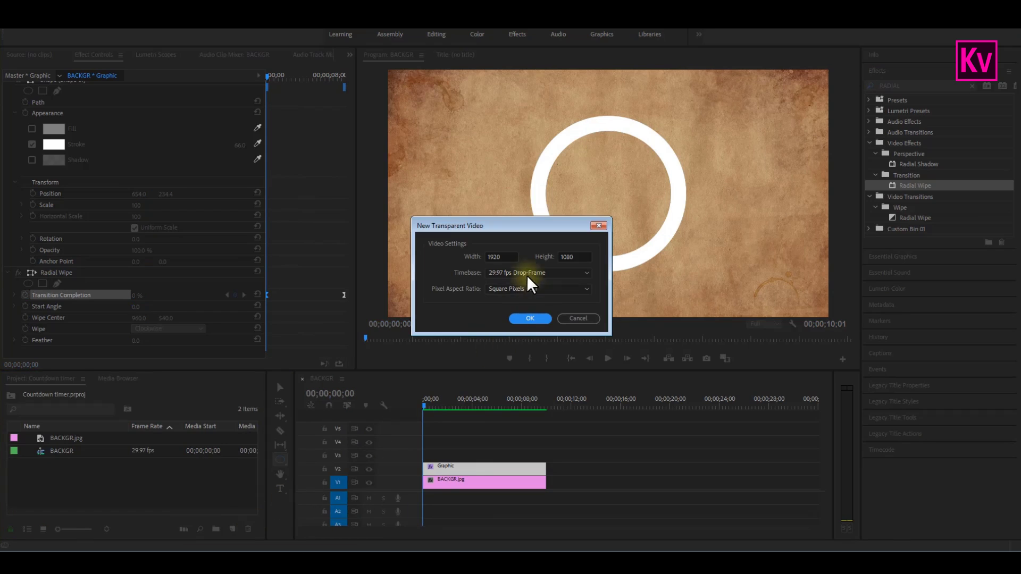
{"action": "left_click", "coordinate": [530, 319]}
{"action": "left_click_drag", "start_coordinate": [75, 452], "coordinate": [460, 456]}
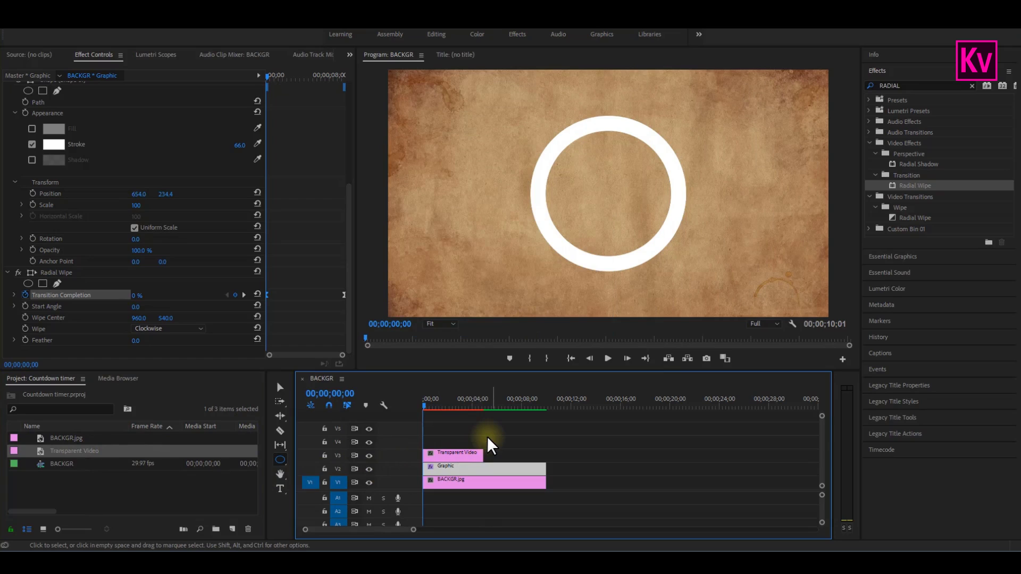
{"action": "left_click_drag", "start_coordinate": [482, 456], "coordinate": [540, 456]}
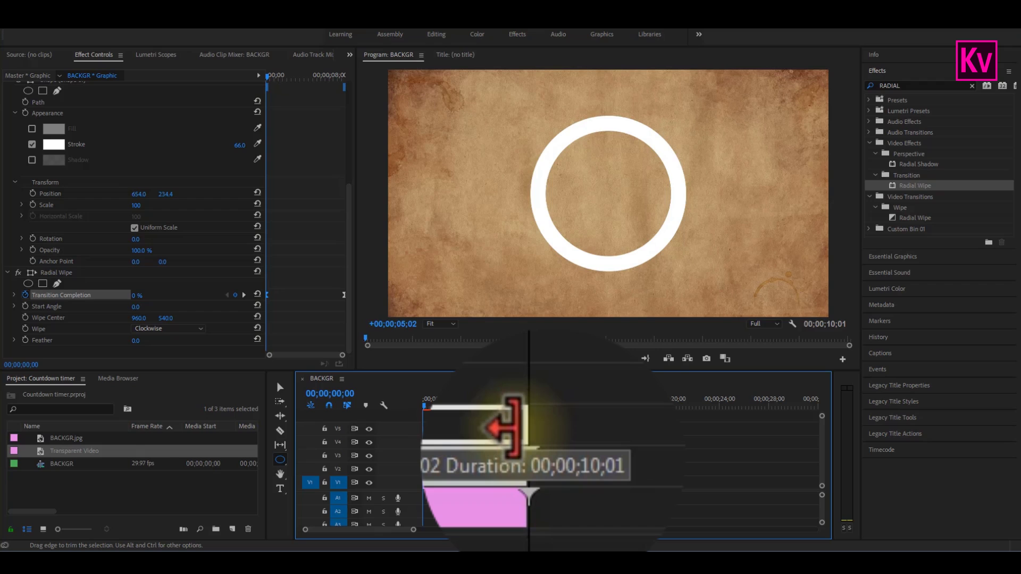
- Finish trimming the Transparent Video and apply the Timecode effect to it
{"action": "left_click_drag", "start_coordinate": [545, 457], "coordinate": [542, 456]}
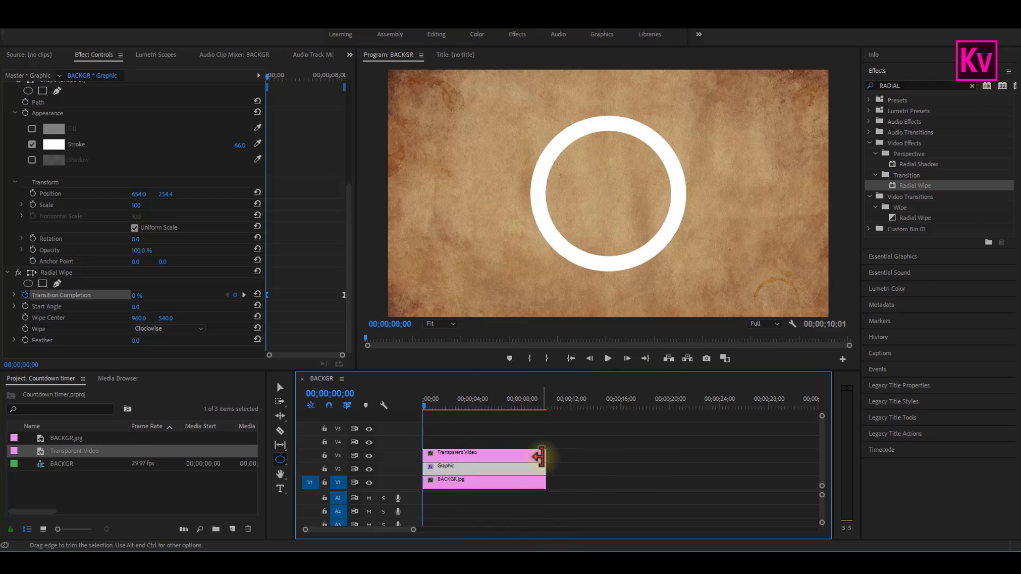
{"action": "left_click", "coordinate": [972, 86]}
{"action": "type", "text": "TIMECO"}
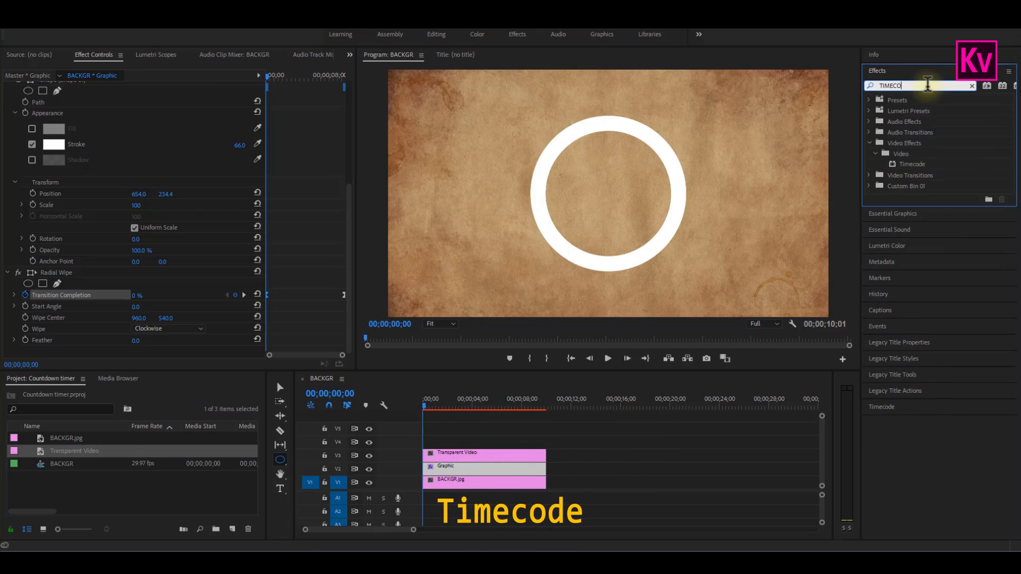
{"action": "left_click_drag", "start_coordinate": [912, 164], "coordinate": [487, 455]}
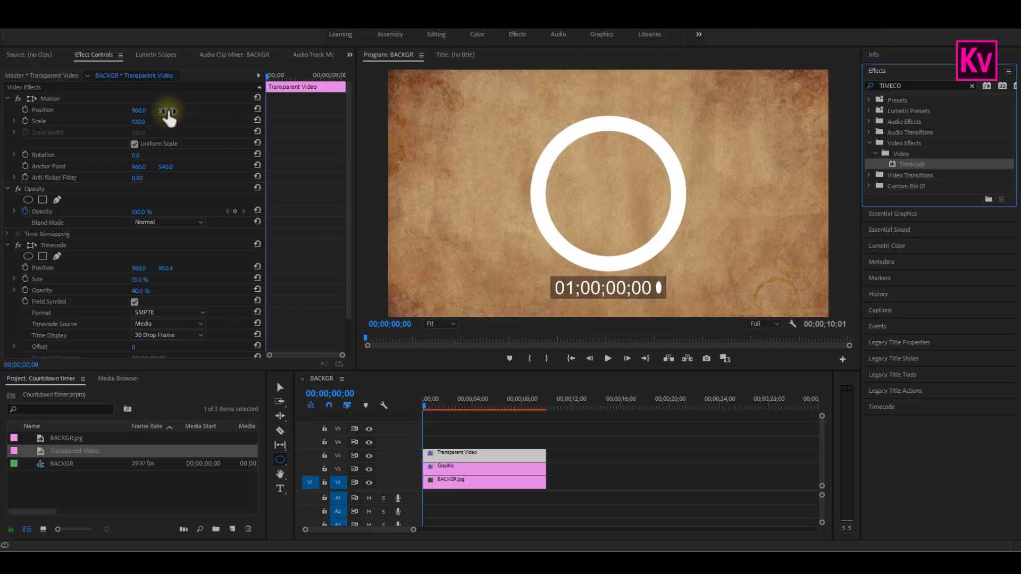
- Set timecode Position Y to 134, size 36.5%, box opacity 0%, and no field symbol
{"action": "left_click_drag", "start_coordinate": [169, 118], "coordinate": [138, 115]}
{"action": "left_click_drag", "start_coordinate": [347, 198], "coordinate": [346, 245]}
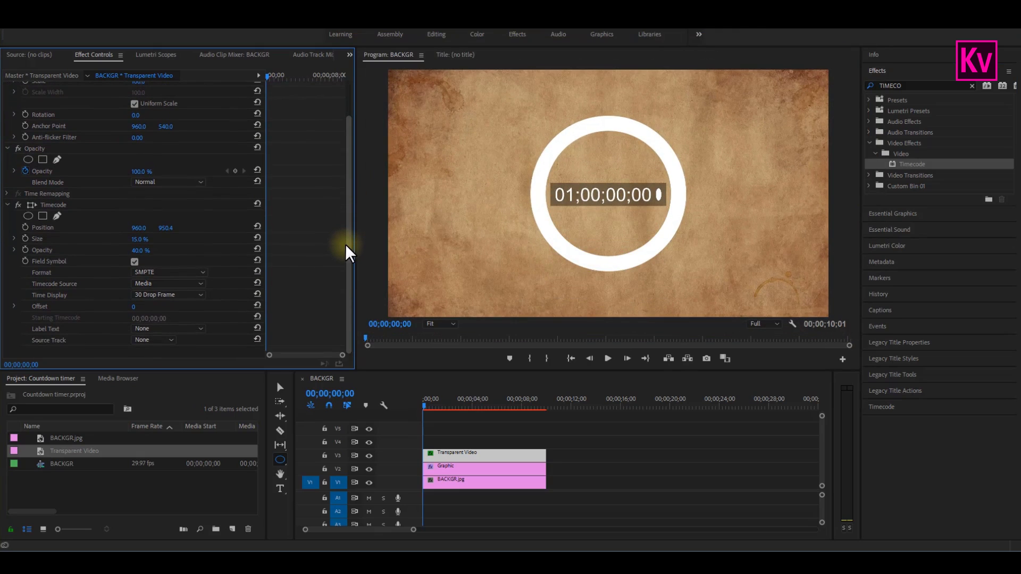
{"action": "left_click_drag", "start_coordinate": [139, 239], "coordinate": [87, 257]}
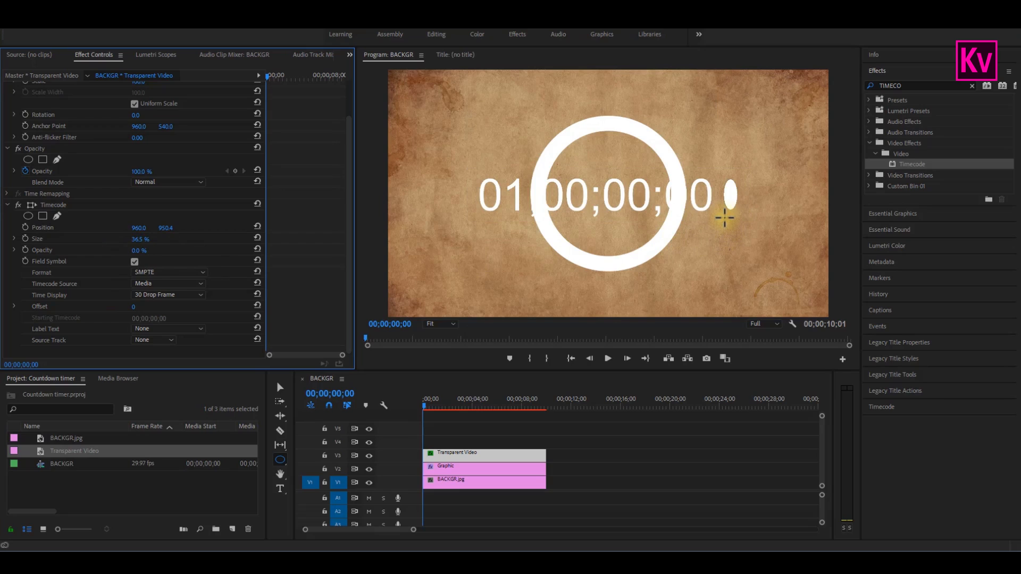
{"action": "left_click", "coordinate": [134, 262]}
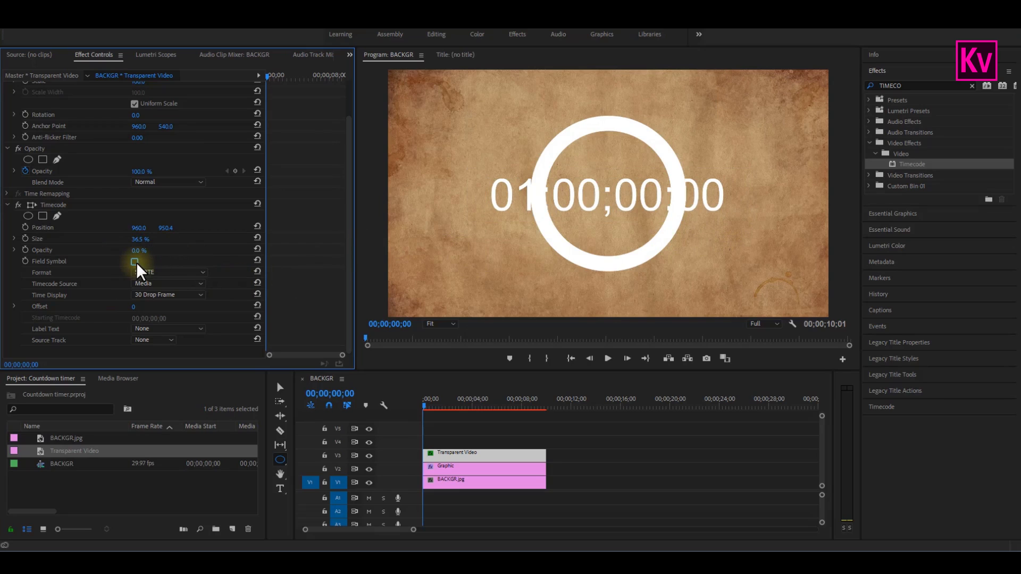
{"action": "left_click", "coordinate": [972, 86]}
- Apply Crop to the Transparent Video and crop away the timecode's left and right sides
{"action": "type", "text": "crop"}
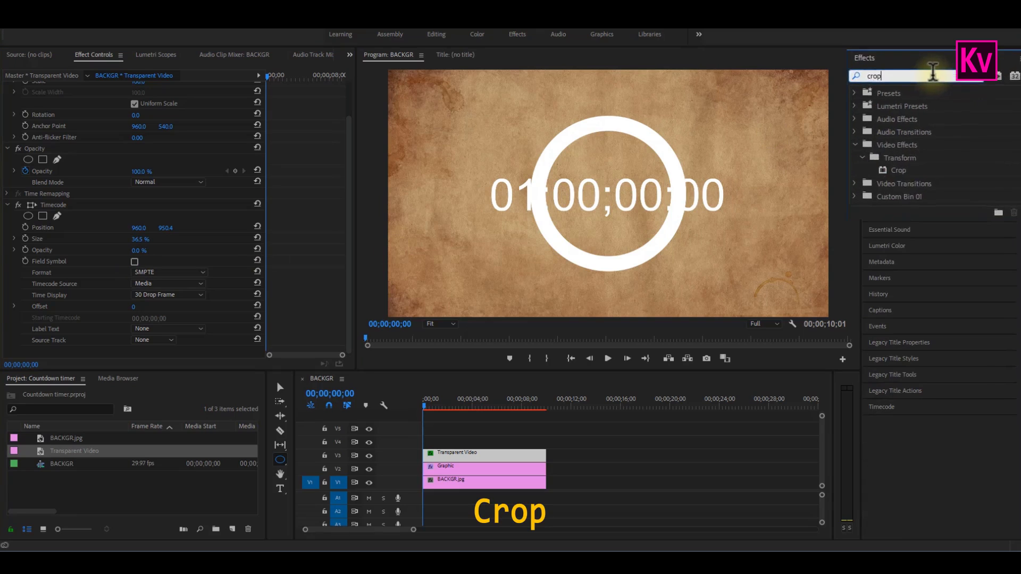
{"action": "left_click_drag", "start_coordinate": [904, 164], "coordinate": [479, 449]}
{"action": "scroll", "coordinate": [345, 227], "scroll_direction": "down", "scroll_amount": 3}
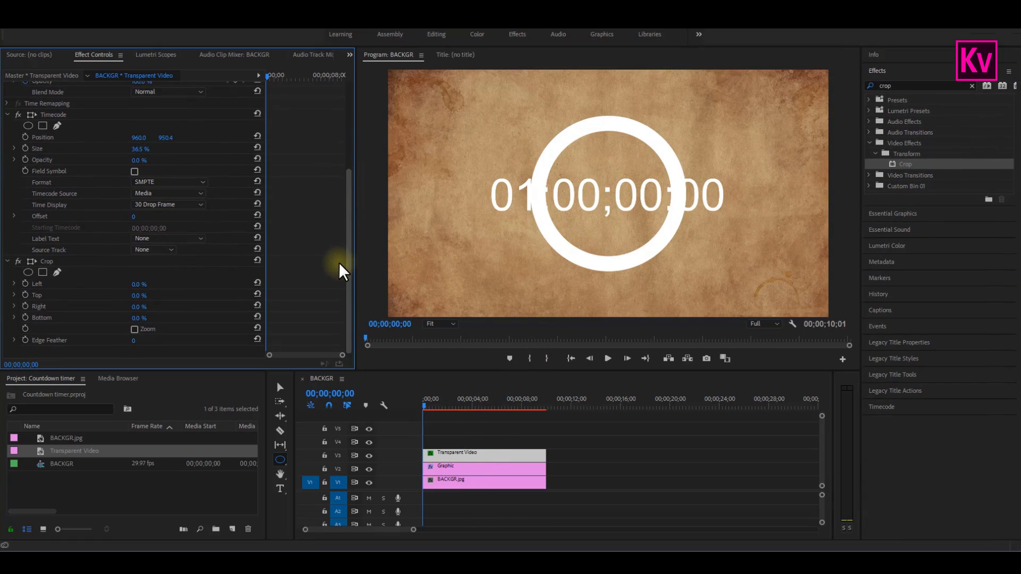
{"action": "left_click", "coordinate": [51, 261]}
{"action": "left_click_drag", "start_coordinate": [389, 100], "coordinate": [612, 118]}
{"action": "left_click_drag", "start_coordinate": [829, 100], "coordinate": [746, 117]}
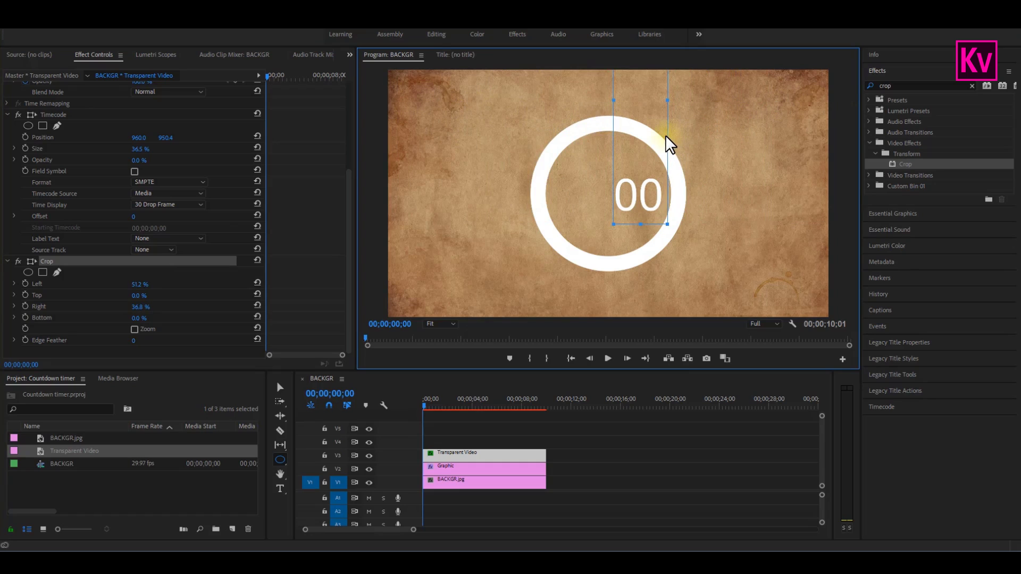
- Centre the two-digit seconds in the ring at 60.8% size, widen the crop, and preview
{"action": "left_click_drag", "start_coordinate": [350, 218], "coordinate": [346, 106]}
{"action": "left_click_drag", "start_coordinate": [138, 110], "coordinate": [43, 101]}
{"action": "left_click_drag", "start_coordinate": [139, 279], "coordinate": [161, 287]}
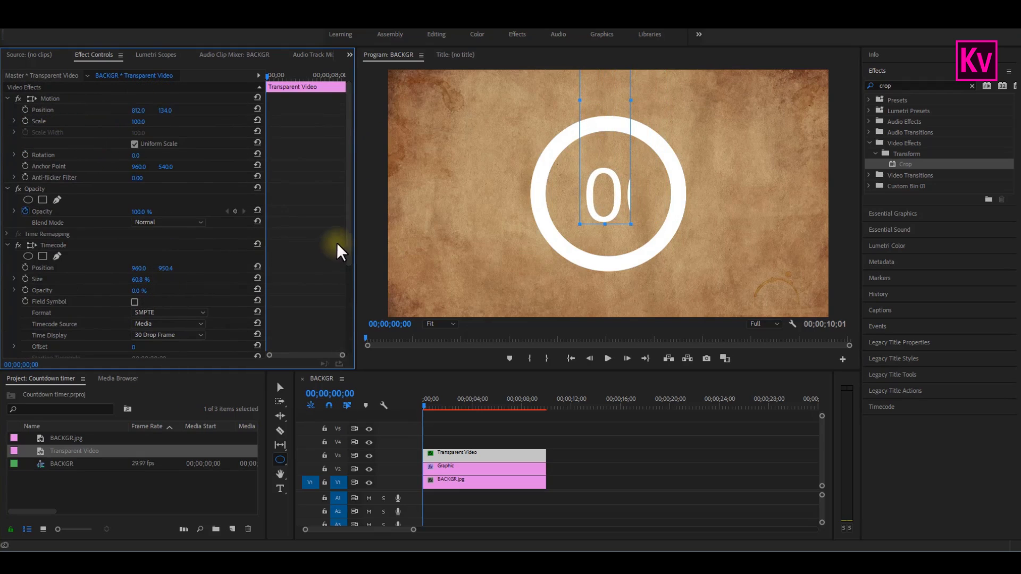
{"action": "left_click_drag", "start_coordinate": [347, 244], "coordinate": [346, 328]}
{"action": "left_click_drag", "start_coordinate": [630, 100], "coordinate": [668, 100]}
{"action": "left_click_drag", "start_coordinate": [348, 214], "coordinate": [348, 123]}
{"action": "left_click_drag", "start_coordinate": [138, 110], "coordinate": [98, 118]}
{"action": "key", "text": "space"}
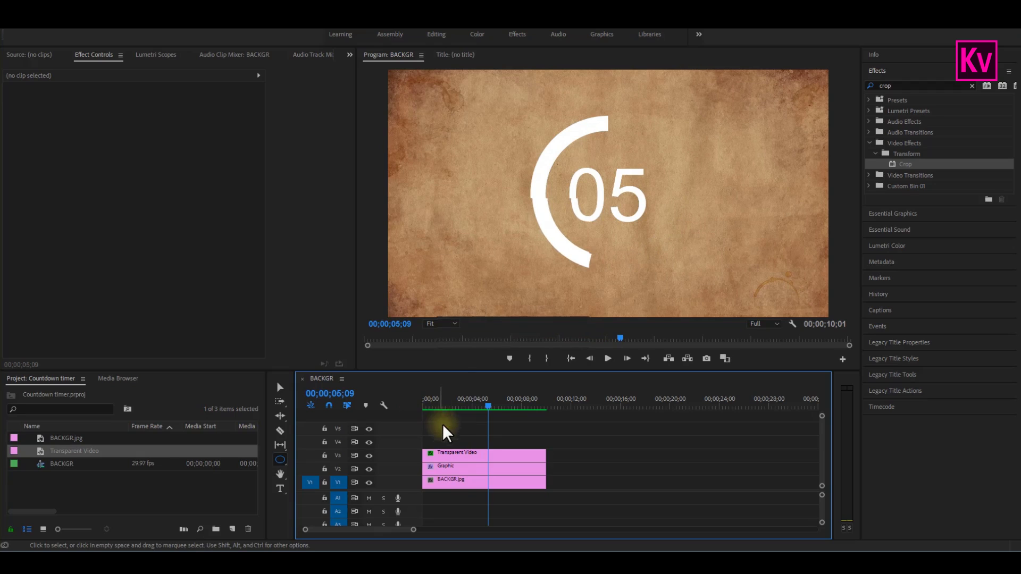
- Nest the Transparent Video clip as Nested Sequence 01 with the default name
{"action": "right_click", "coordinate": [468, 451]}
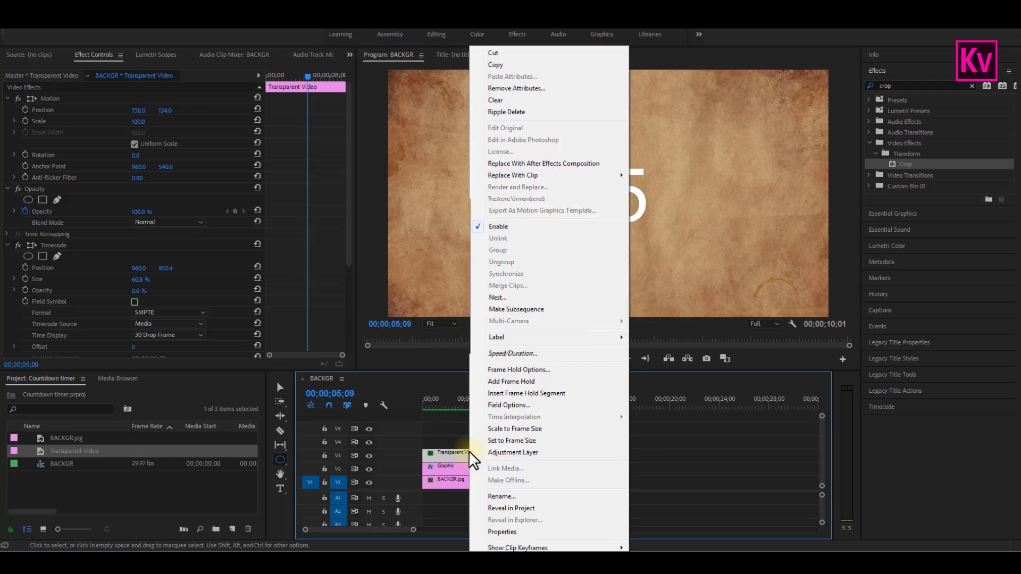
{"action": "left_click", "coordinate": [516, 353]}
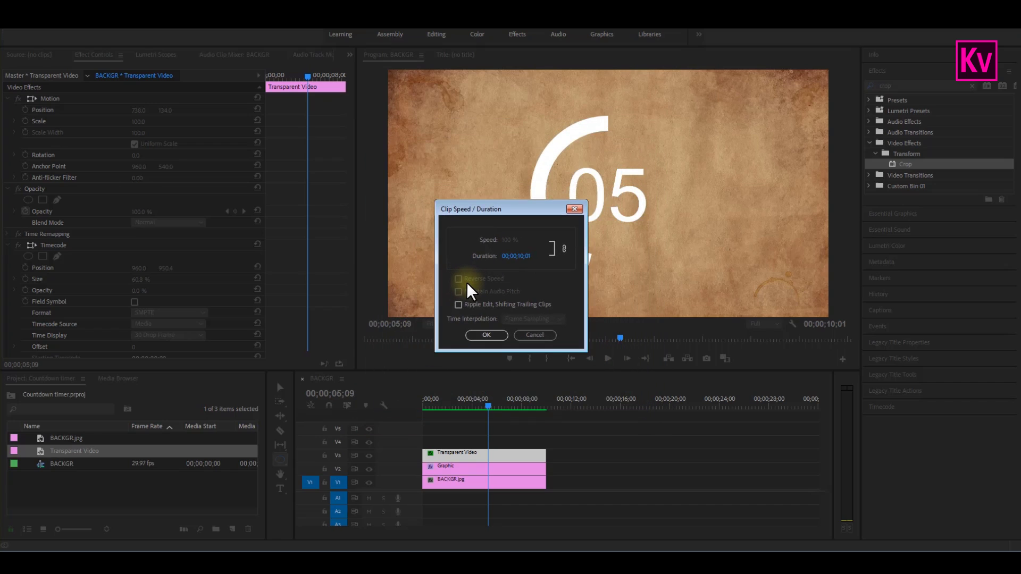
{"action": "left_click", "coordinate": [542, 334]}
{"action": "right_click", "coordinate": [496, 452]}
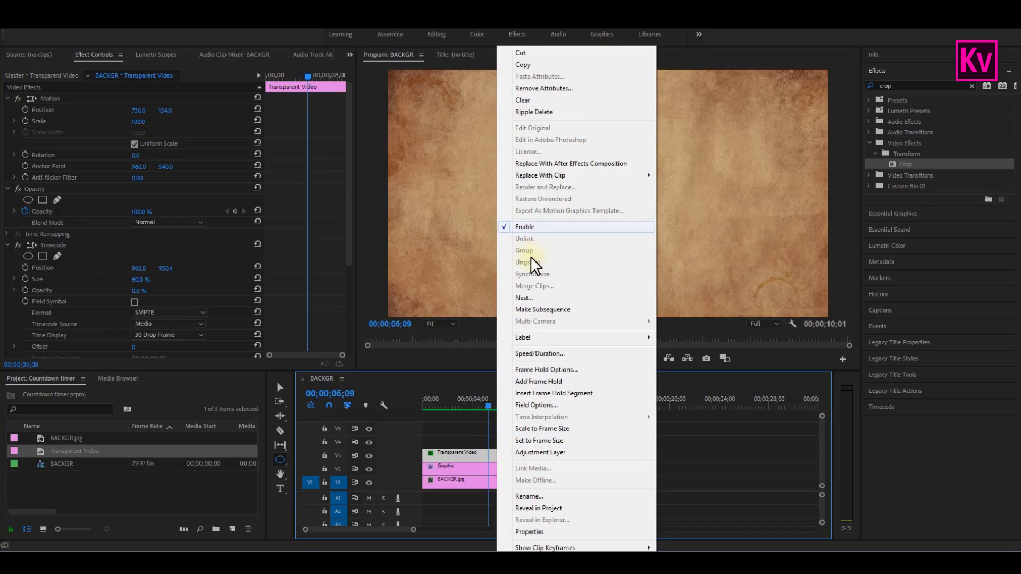
{"action": "left_click", "coordinate": [524, 297]}
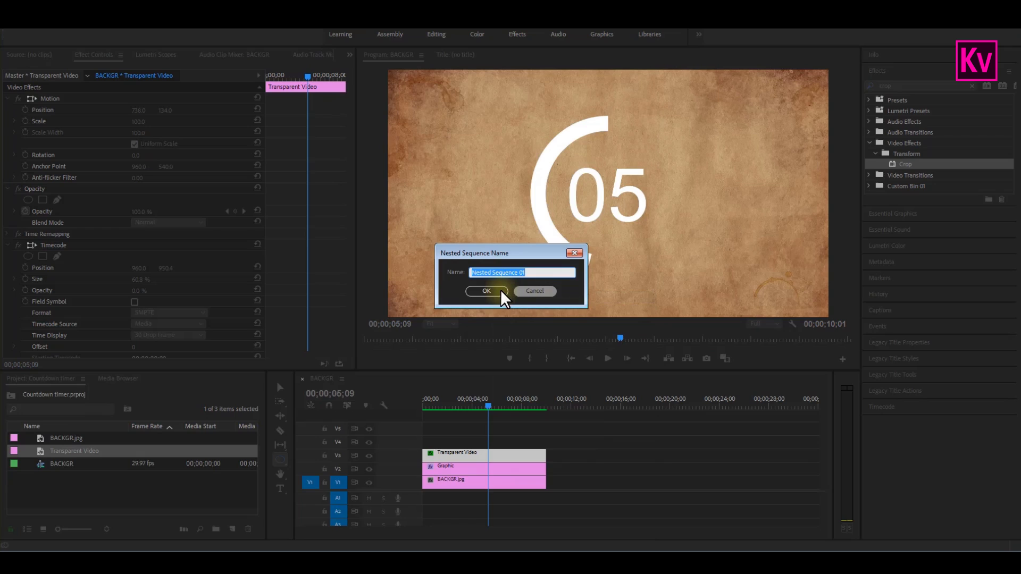
{"action": "left_click", "coordinate": [489, 290]}
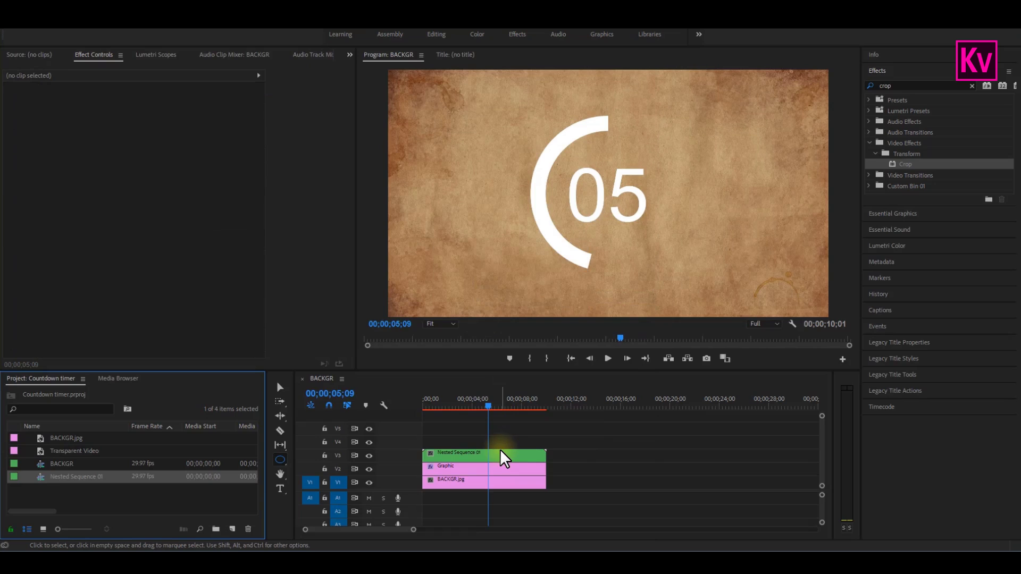
- Reverse Nested Sequence 01's speed to -100% so the count starts at 10, and return to the start
{"action": "right_click", "coordinate": [499, 452]}
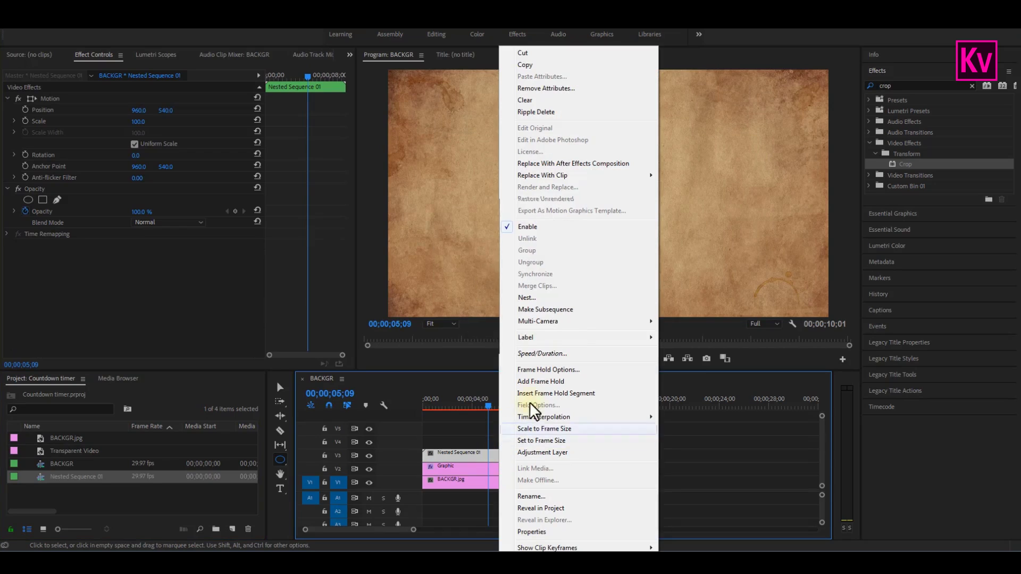
{"action": "left_click", "coordinate": [542, 353]}
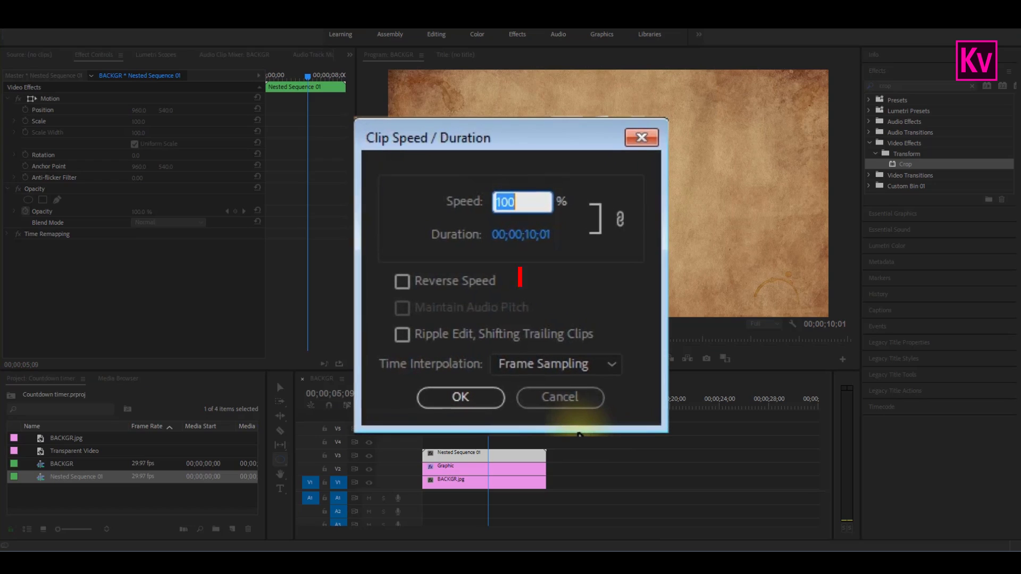
{"action": "left_click", "coordinate": [402, 282]}
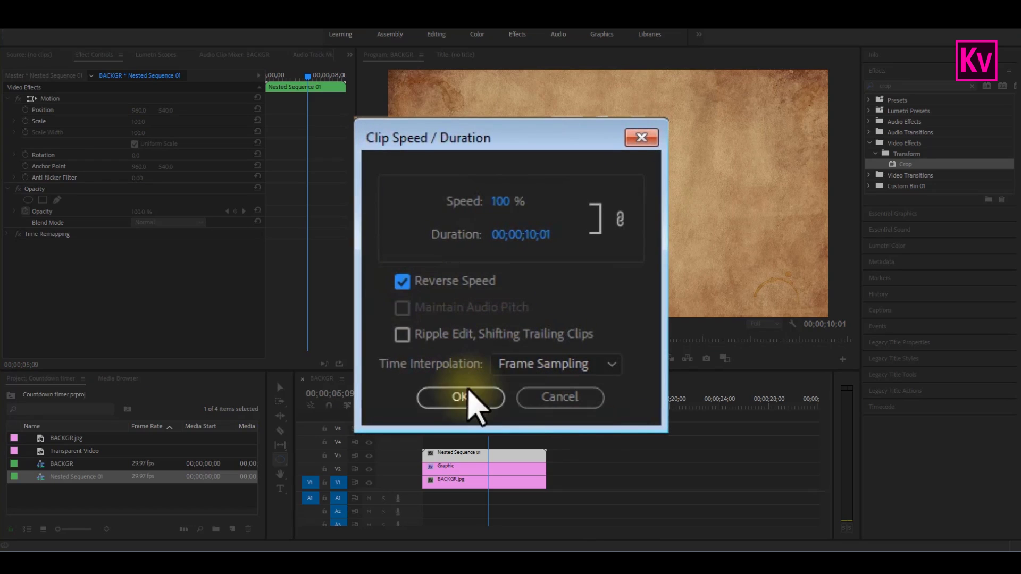
{"action": "left_click", "coordinate": [491, 335]}
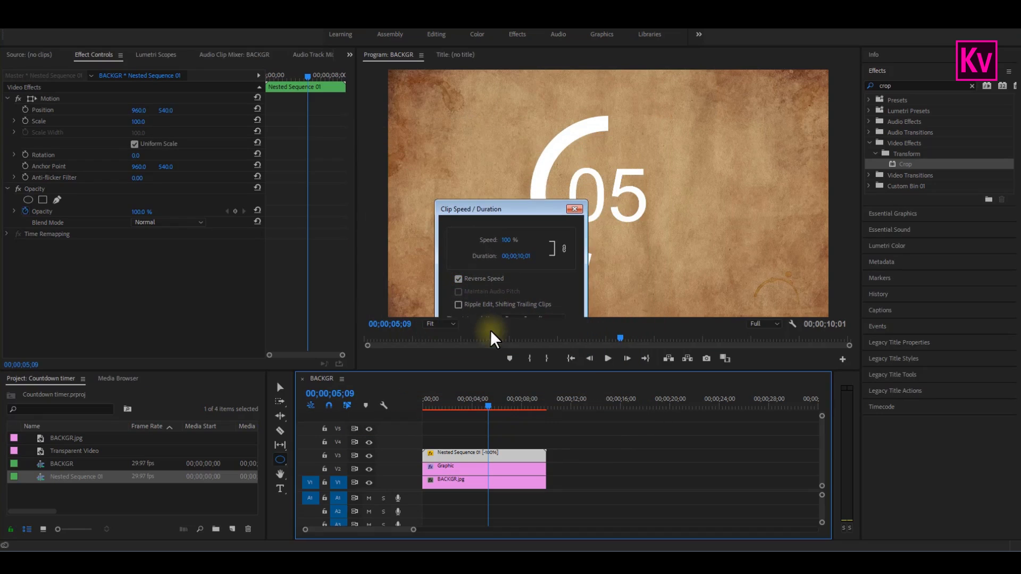
{"action": "left_click", "coordinate": [419, 406]}
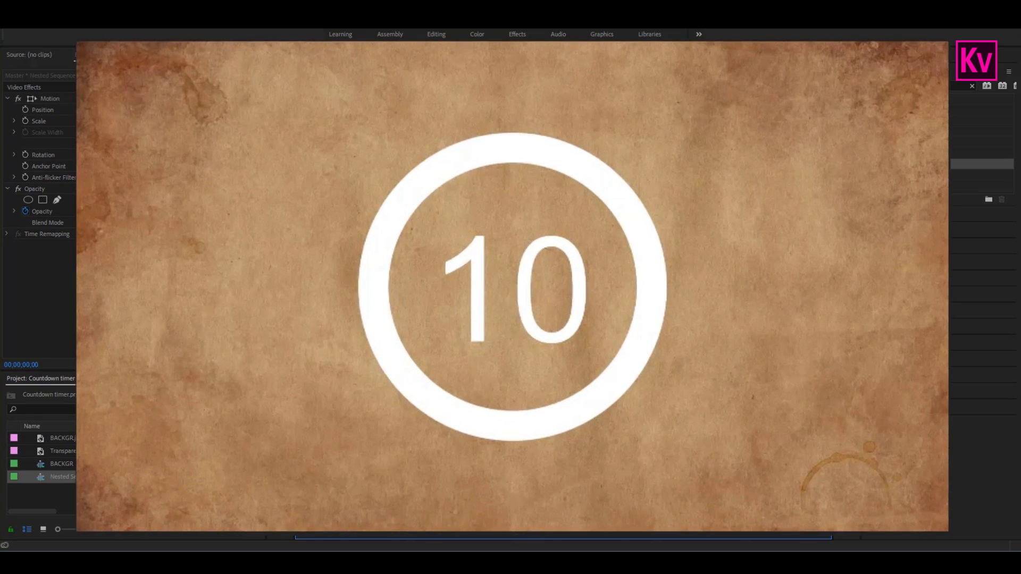
{"action": "key", "text": "space"}
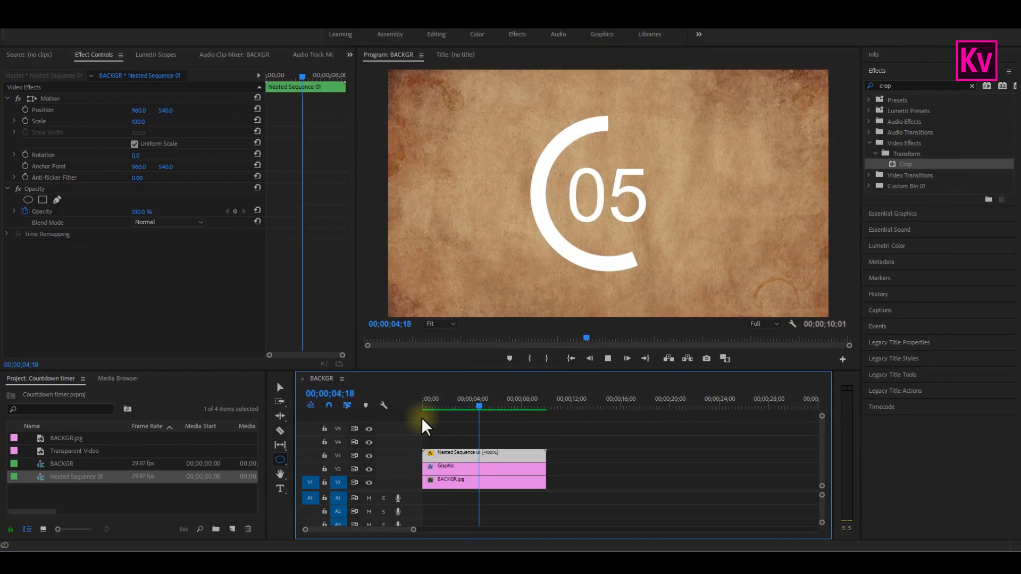
- Stop playback and apply the Tint effect to Nested Sequence 01
{"action": "key", "text": "space"}
{"action": "double_click", "coordinate": [915, 85]}
{"action": "type", "text": "tint"}
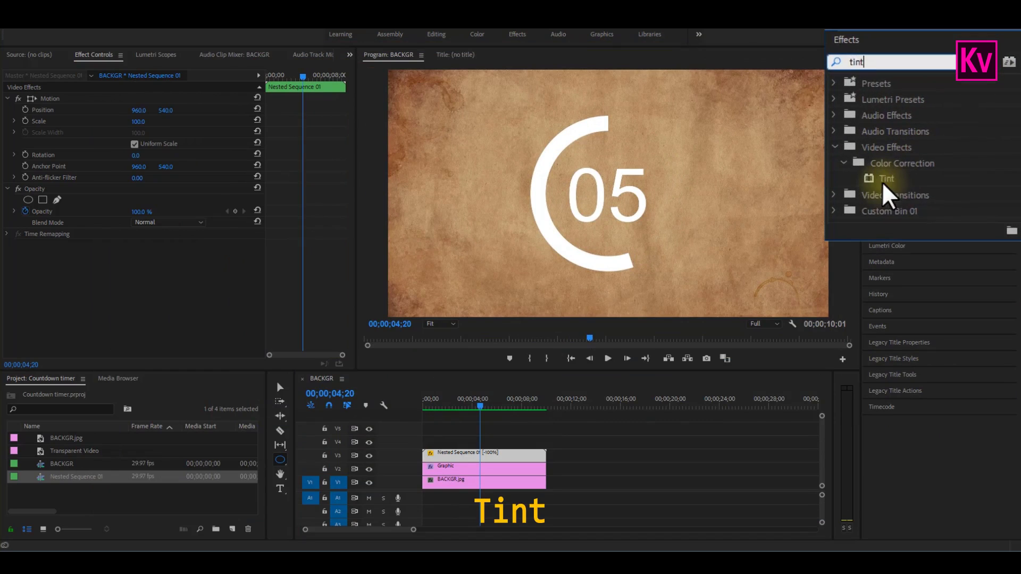
{"action": "left_click_drag", "start_coordinate": [901, 167], "coordinate": [514, 452]}
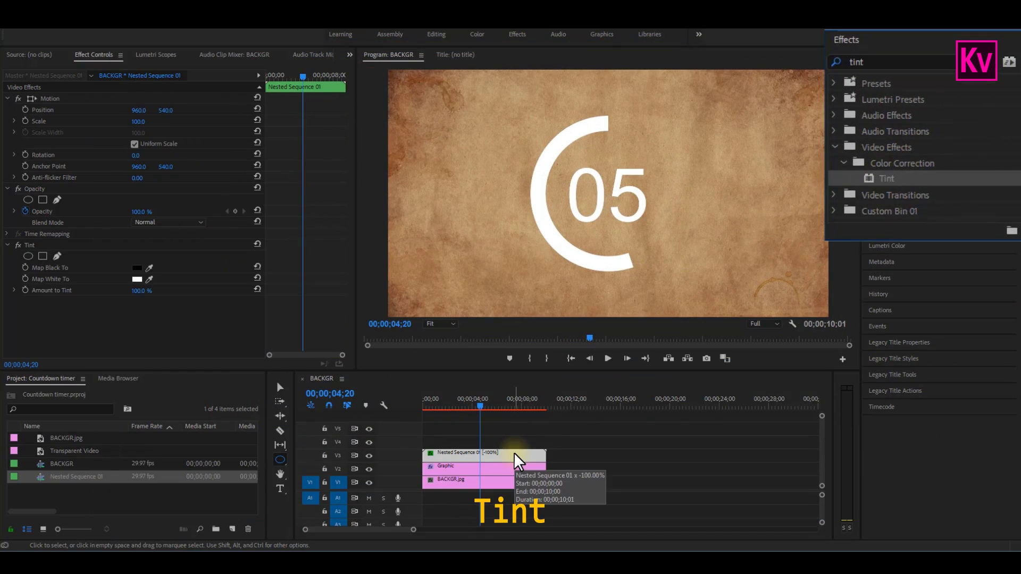
- Set Tint's Map Black To white and Map White To red, then replay from the start
{"action": "left_click", "coordinate": [137, 268]}
{"action": "left_click", "coordinate": [394, 366]}
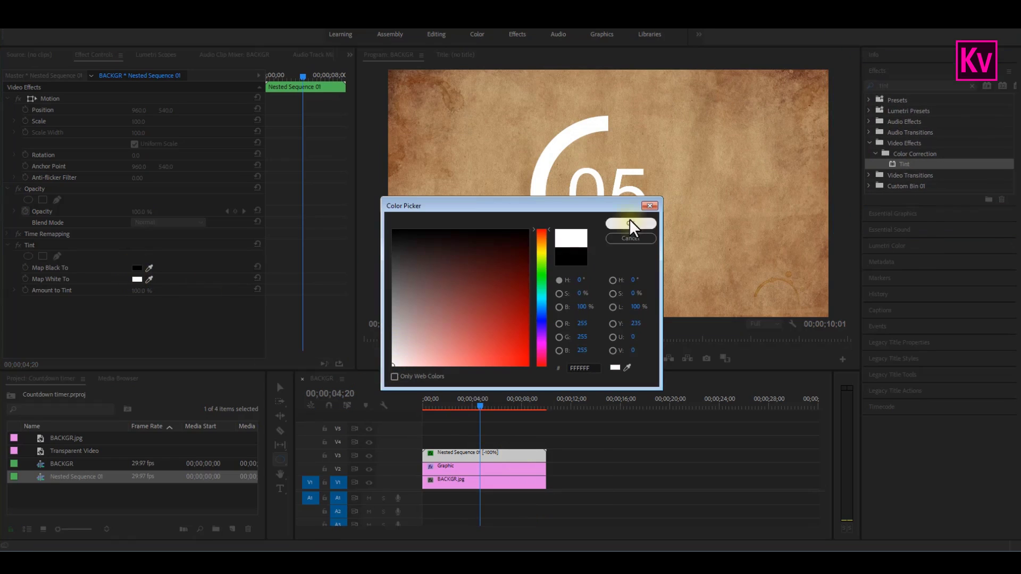
{"action": "left_click", "coordinate": [630, 219]}
{"action": "left_click", "coordinate": [140, 276]}
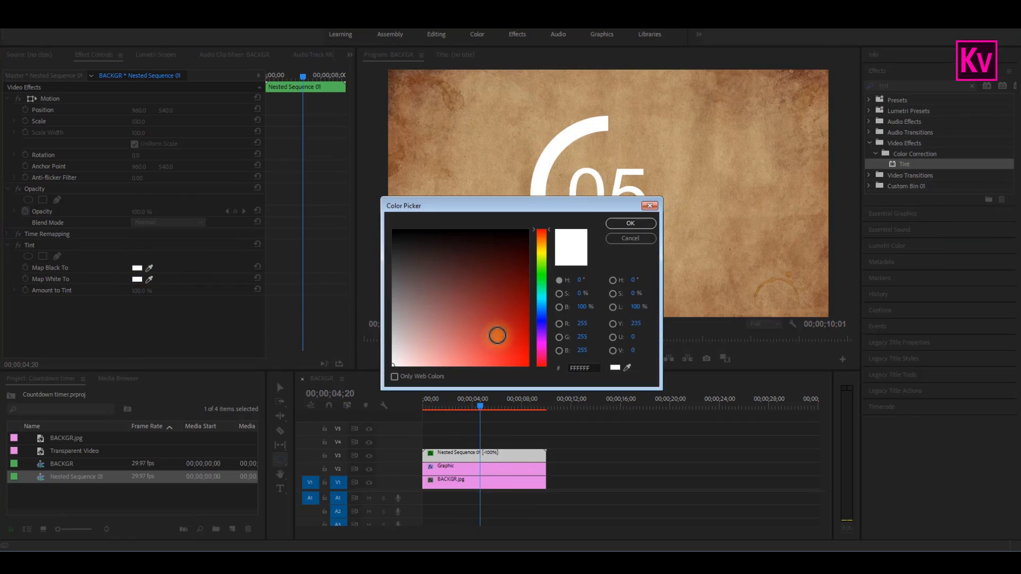
{"action": "left_click", "coordinate": [528, 363]}
{"action": "left_click", "coordinate": [631, 221]}
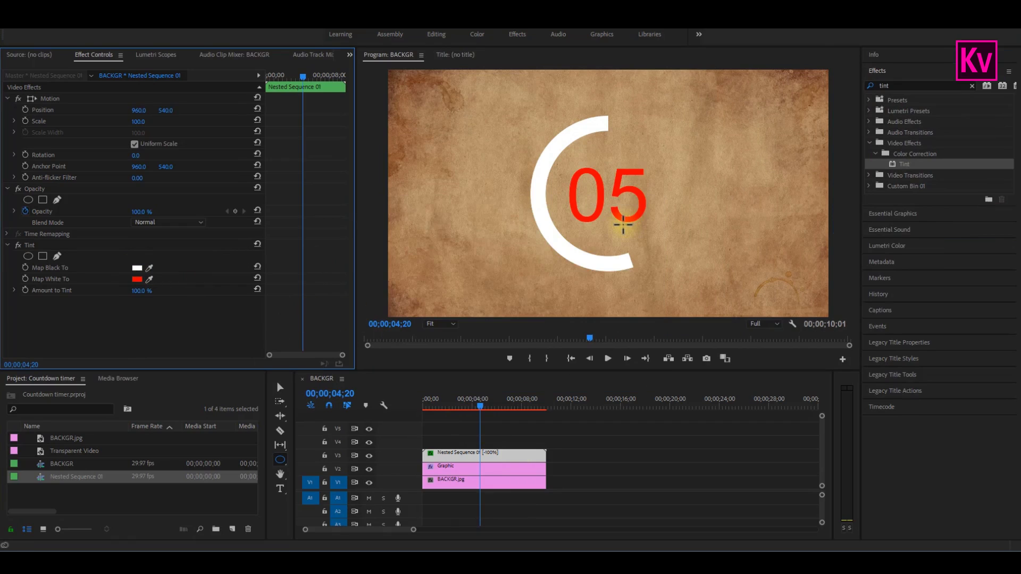
{"action": "key", "text": "Home"}
{"action": "key", "text": "space"}
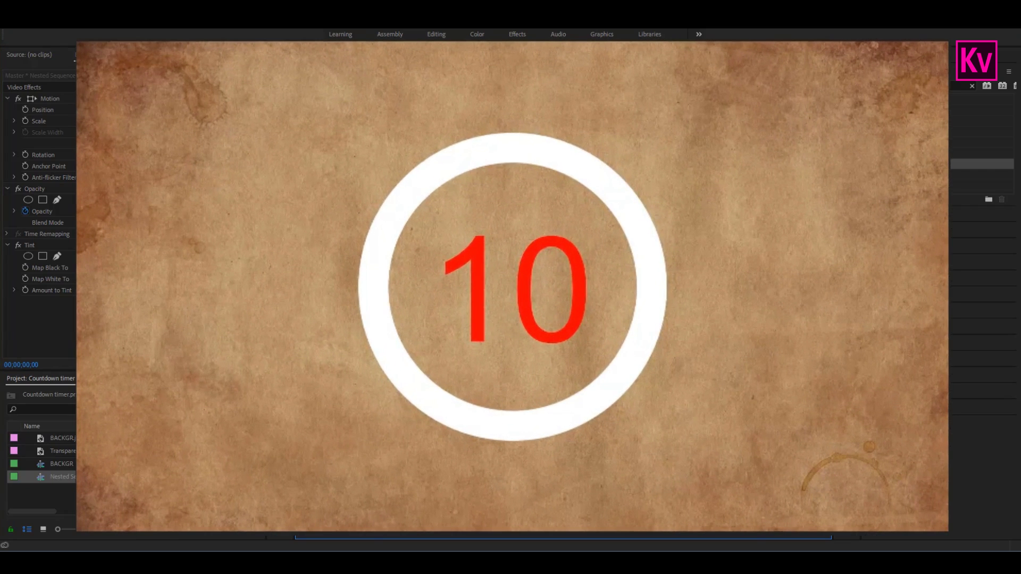